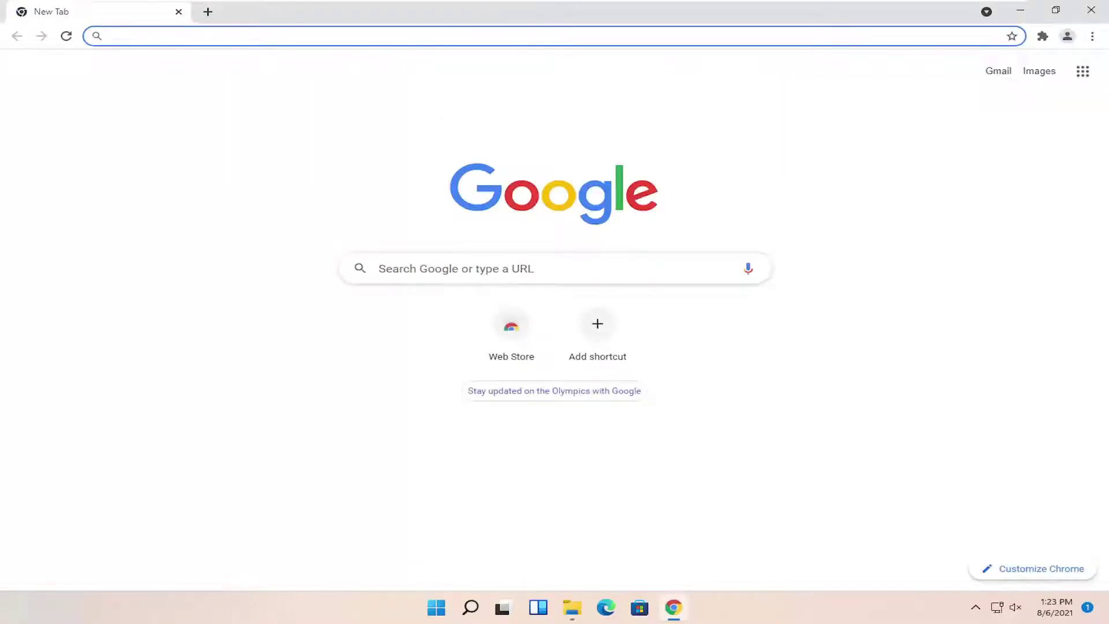
pyautogui.write('minitoo')
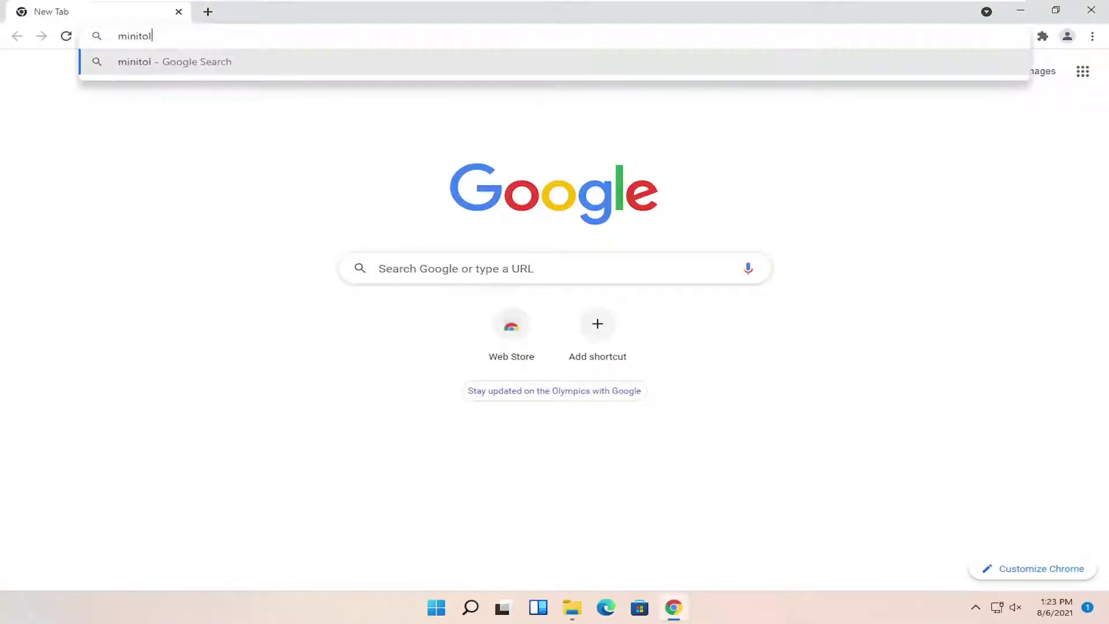
pyautogui.write('l partitio')
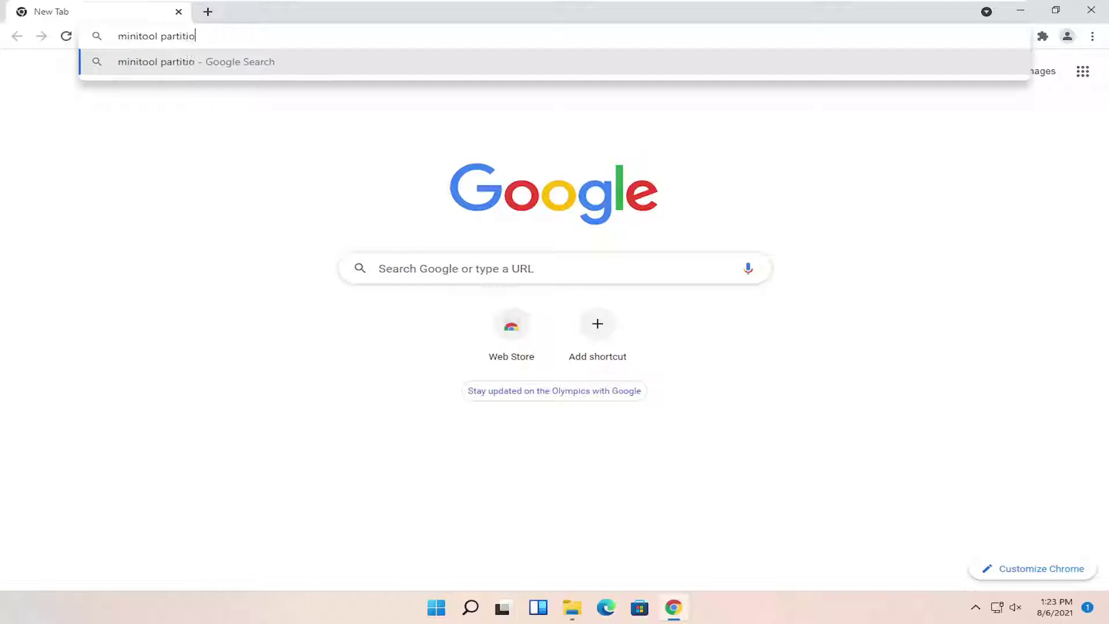
pyautogui.write('n wizard free')
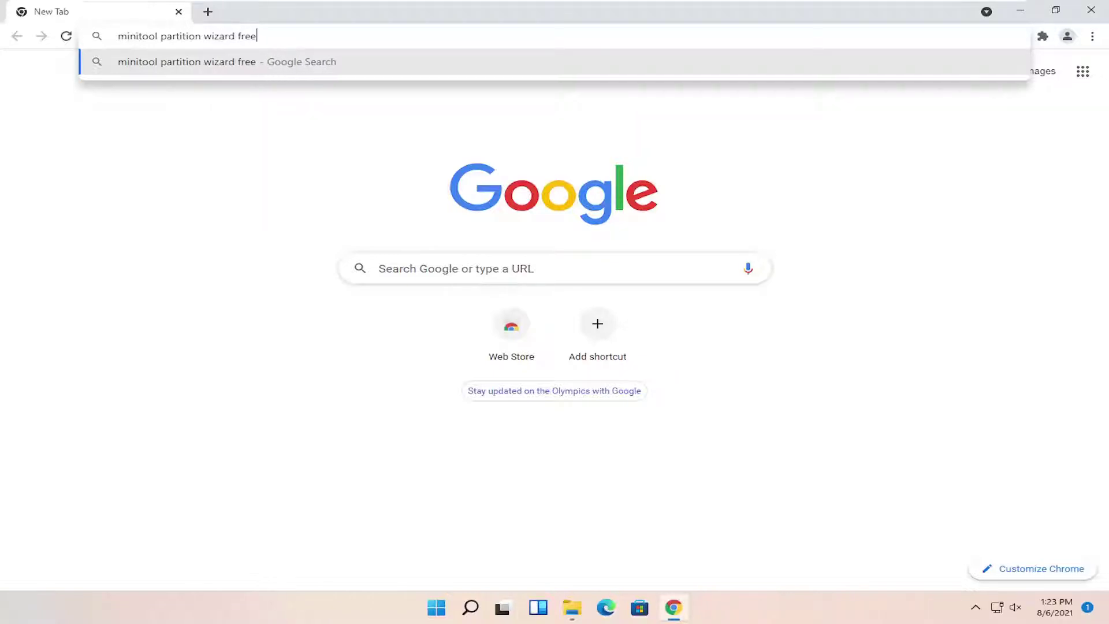
# Step: Search Google for 'minitool partition wizard free'
pyautogui.press('Return')
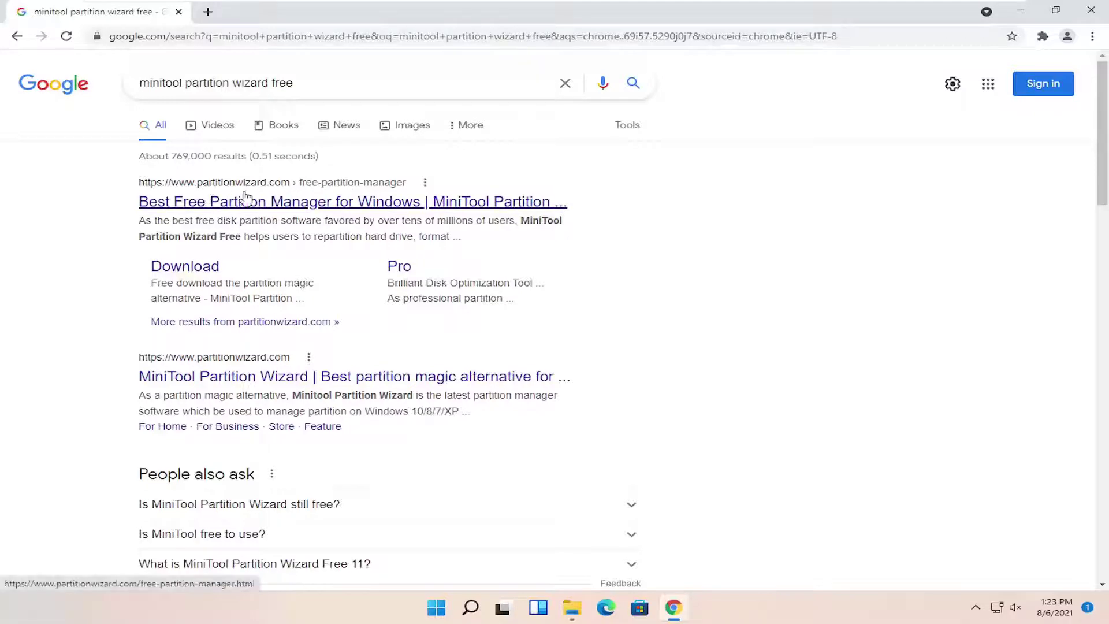
# Step: Download the free edition installer from partitionwizard.com and launch the pw1205 file
pyautogui.click(226, 202)
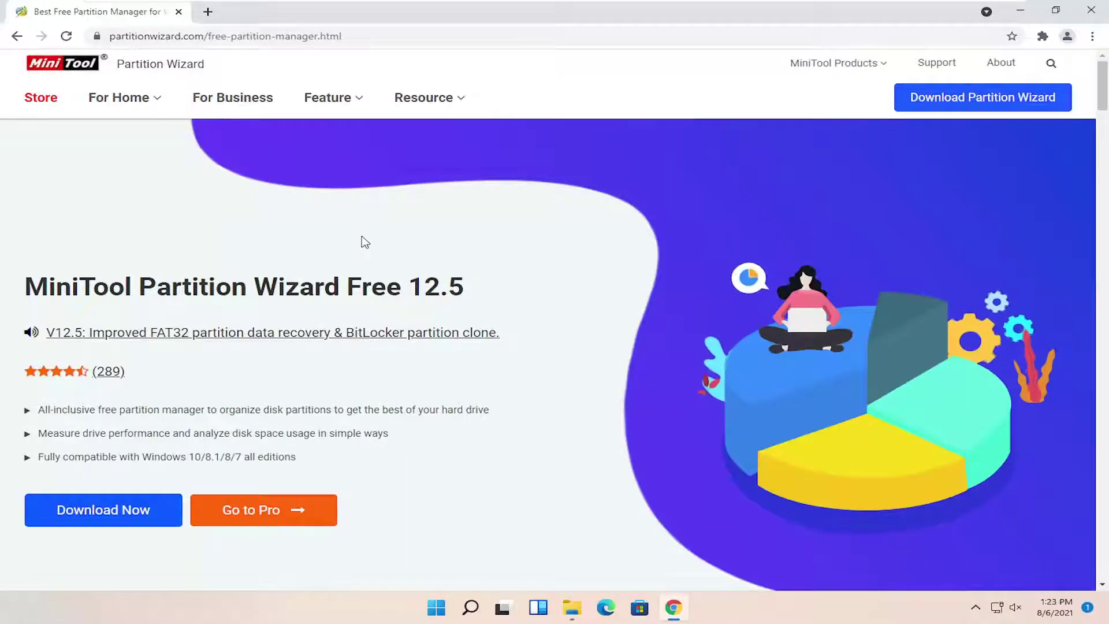
pyautogui.scroll(-2, 364, 245)
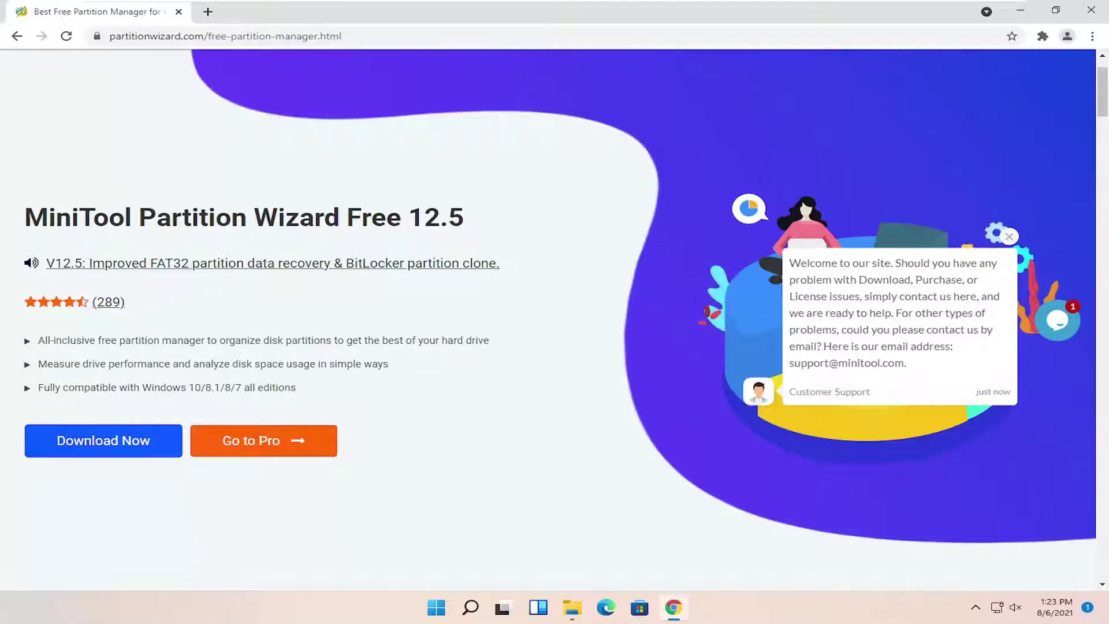
pyautogui.click(103, 440)
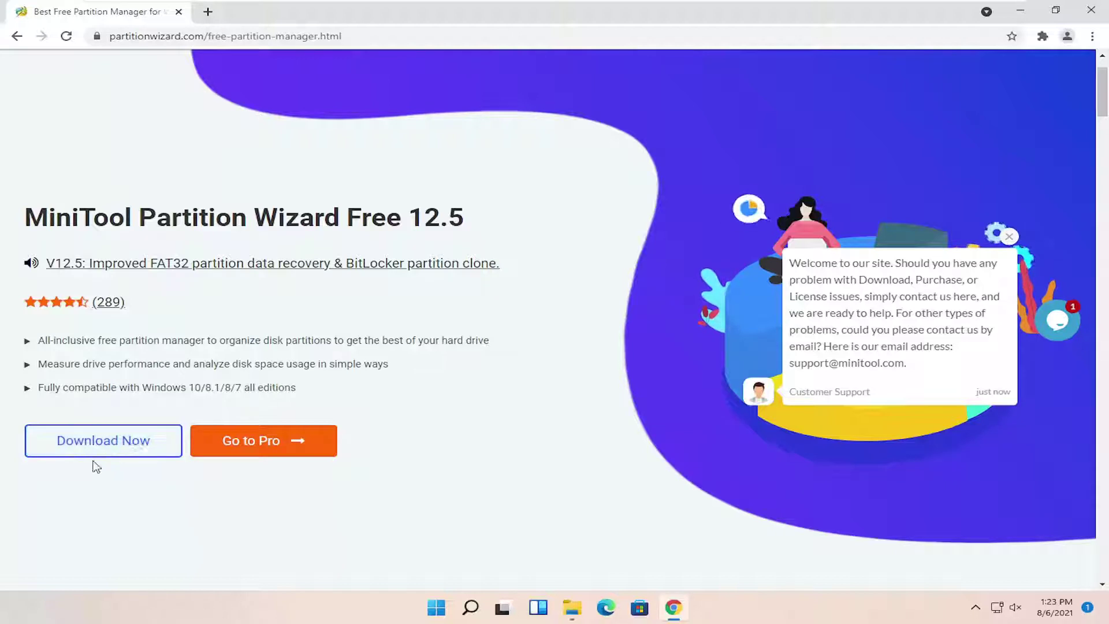
pyautogui.click(106, 444)
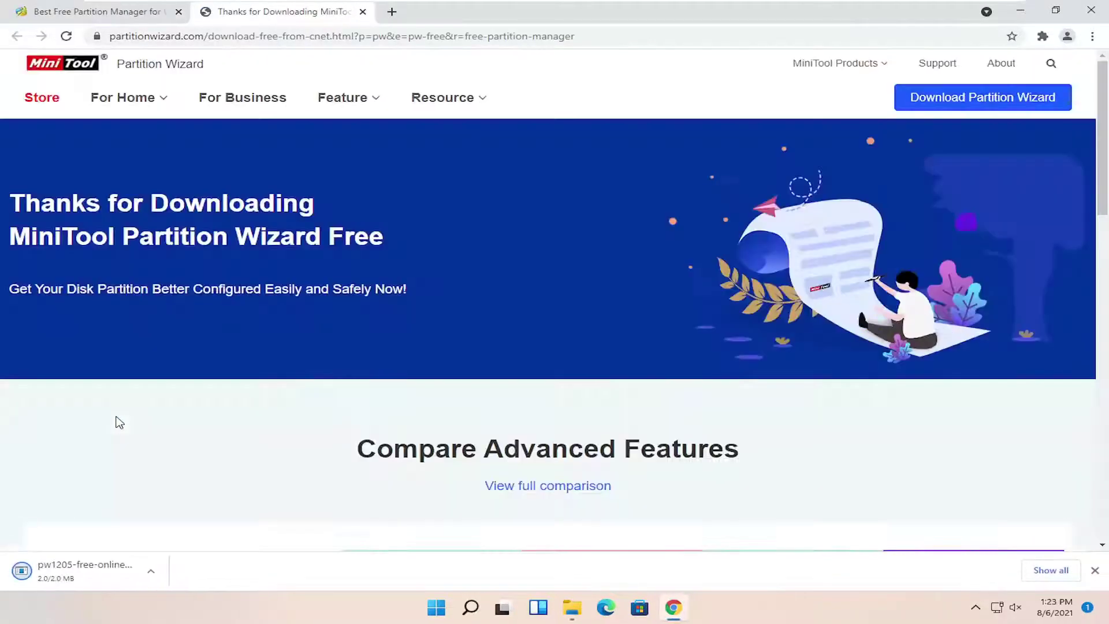
pyautogui.scroll(-2, 120, 422)
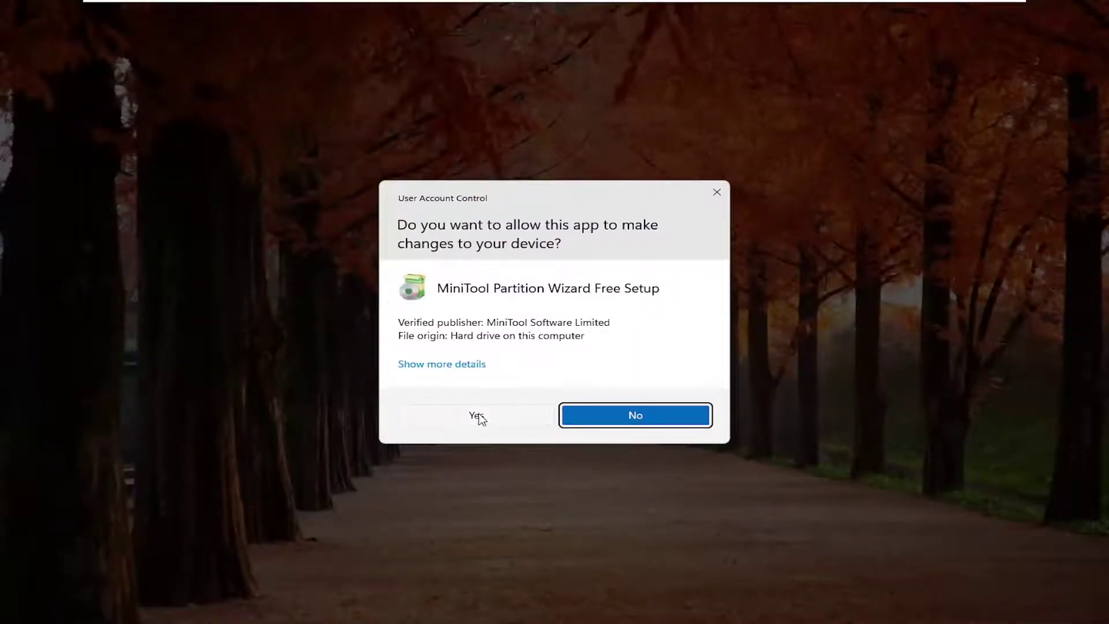
# Step: Allow the setup to make changes and accept English as the setup language
pyautogui.click(481, 417)
pyautogui.click(1024, 17)
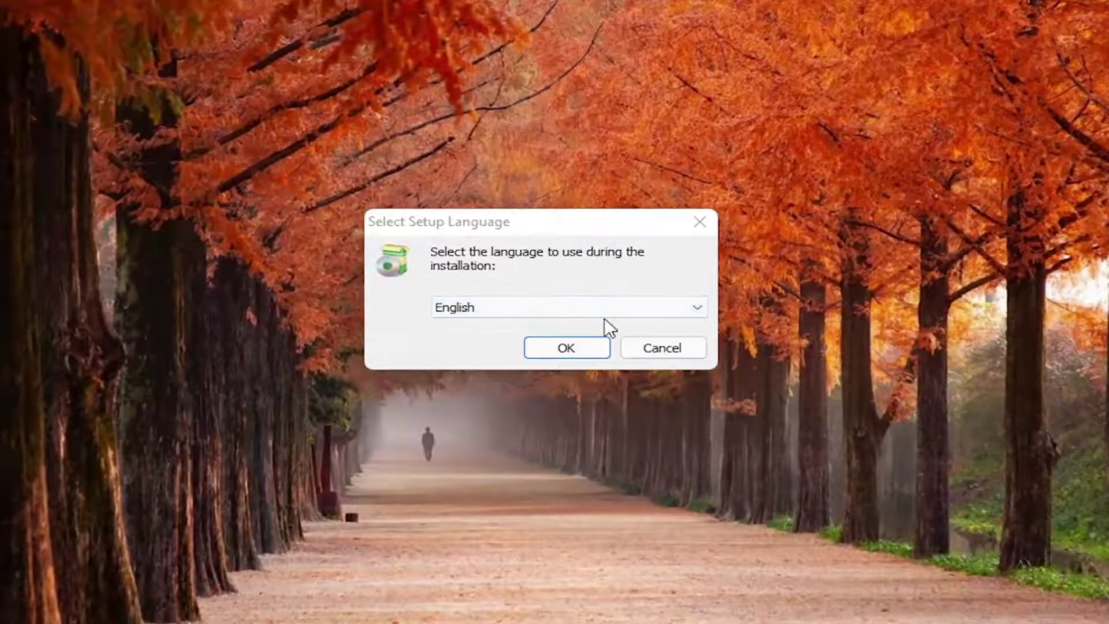
pyautogui.click(564, 343)
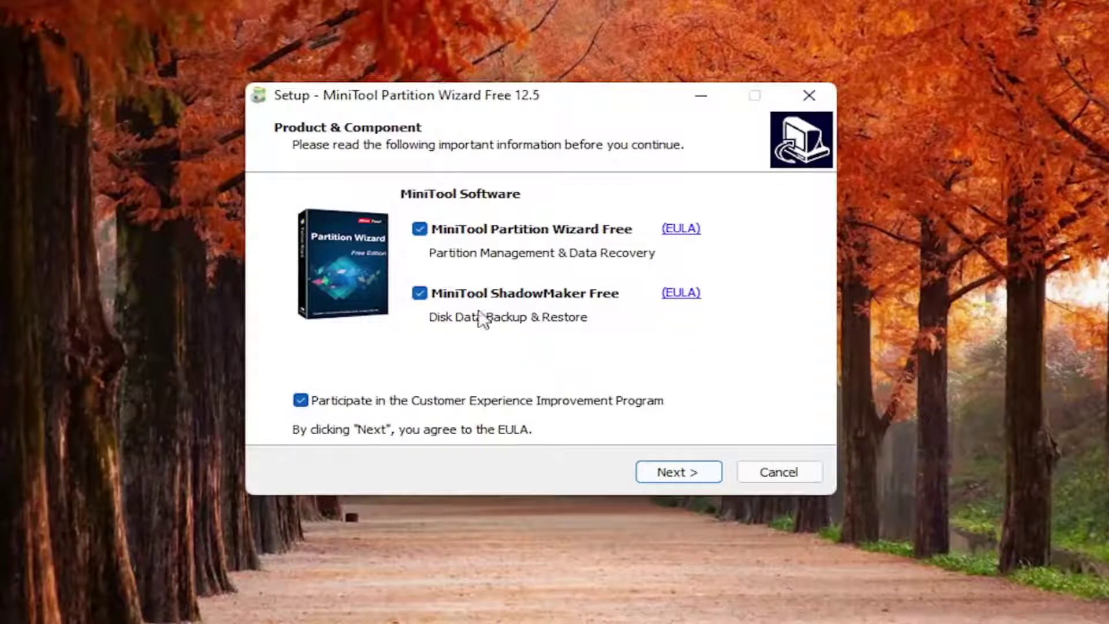
# Step: Skip ShadowMaker Free and install Partition Wizard to the default folder
pyautogui.click(420, 293)
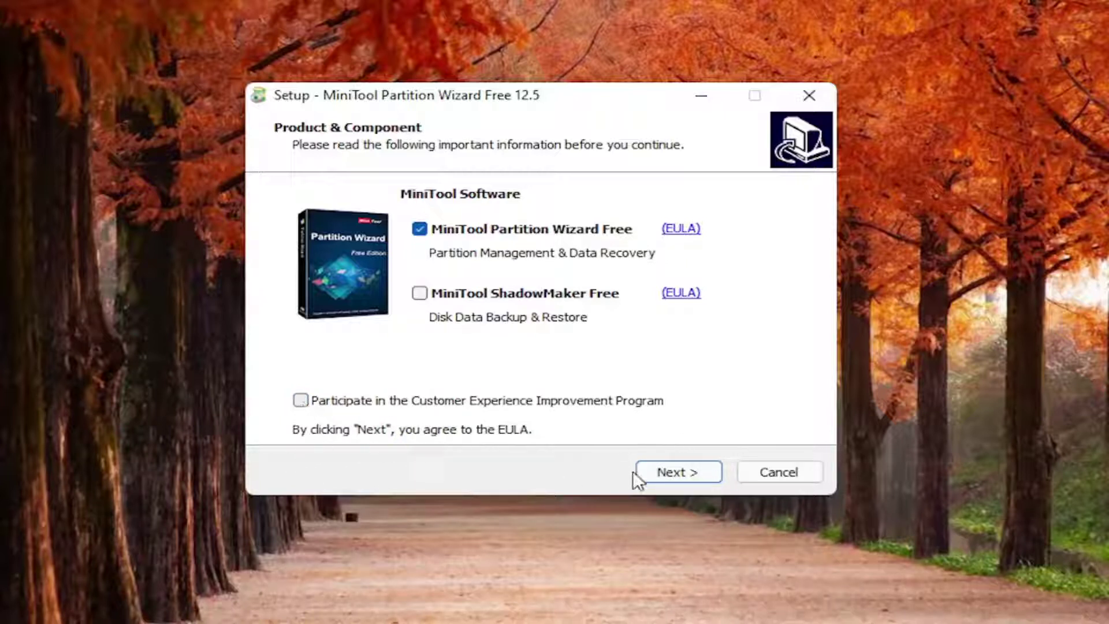
pyautogui.click(671, 473)
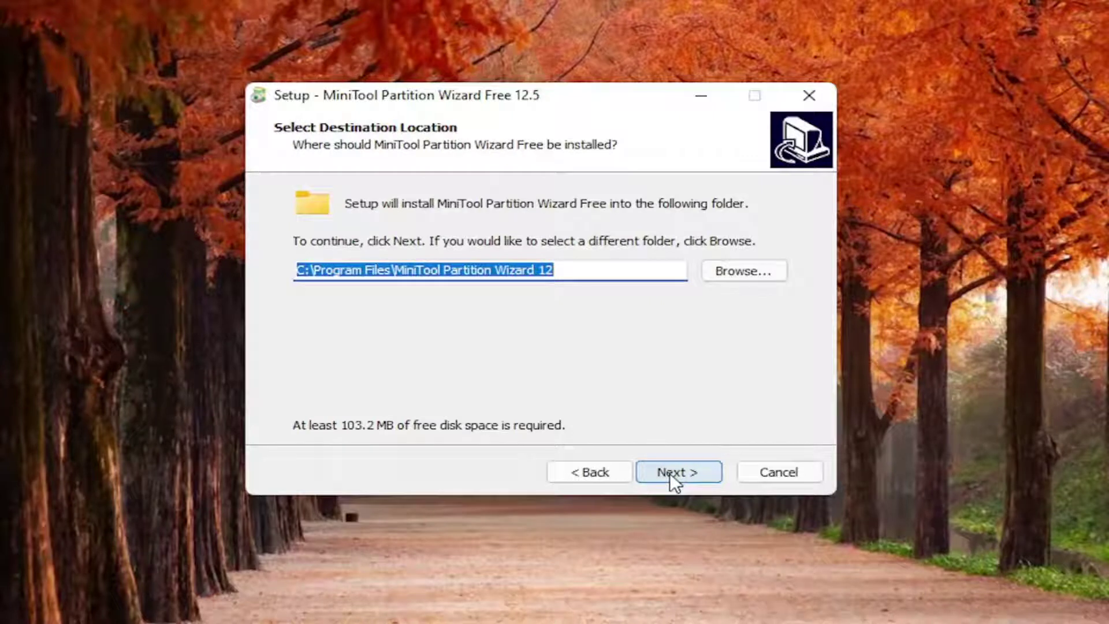
pyautogui.click(670, 473)
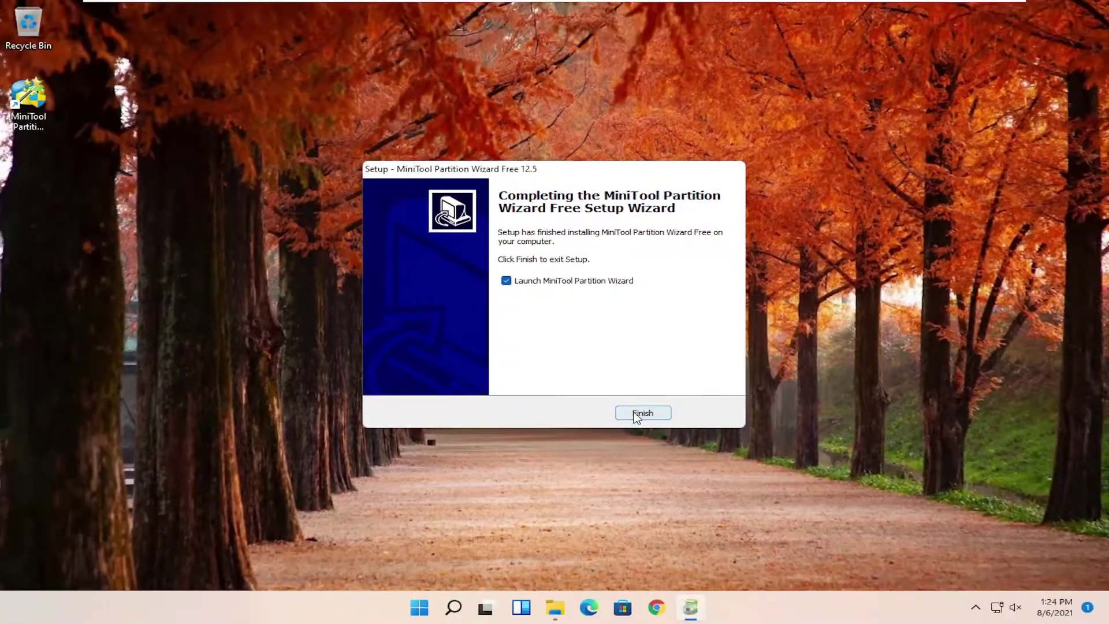
# Step: Launch Partition Wizard and create a 50 MB NTFS primary partition E: labelled 'New Volume'
pyautogui.click(662, 446)
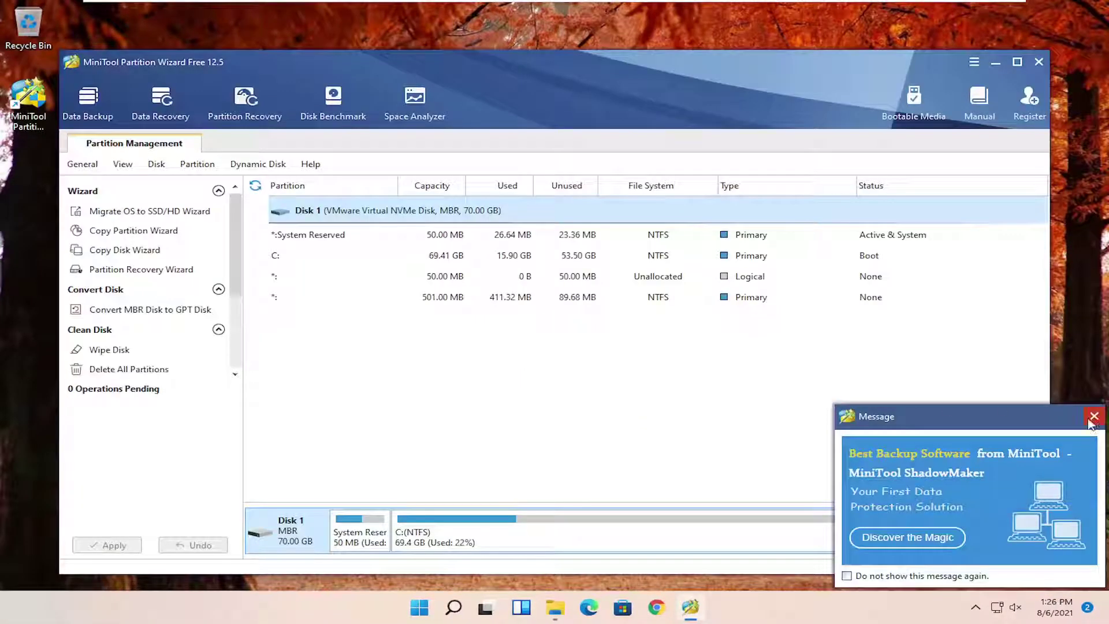
pyautogui.click(1092, 419)
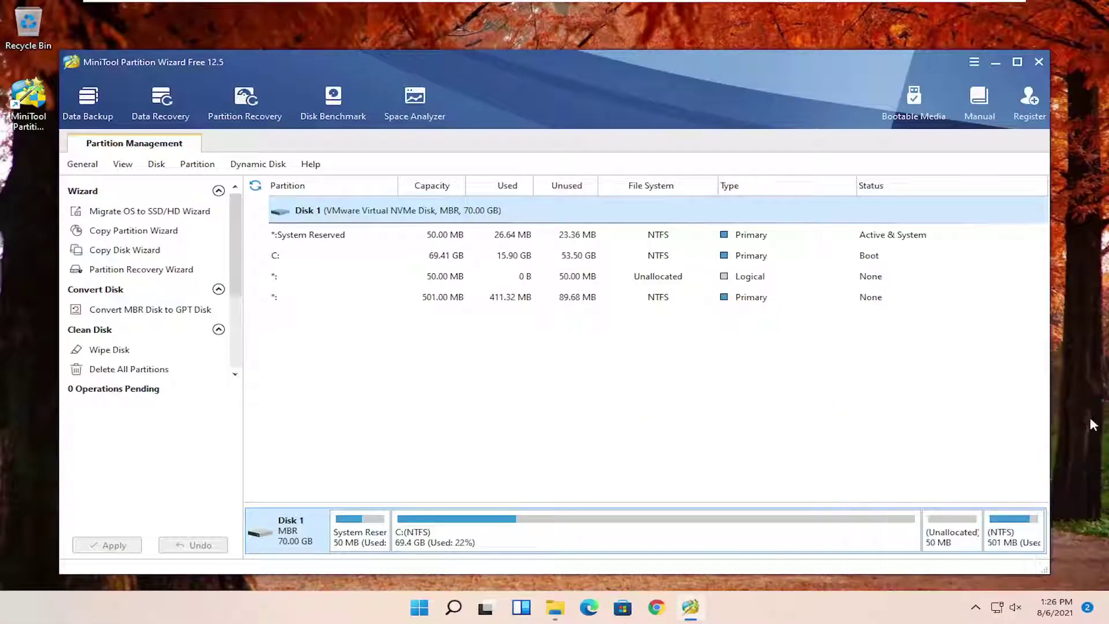
pyautogui.click(951, 532)
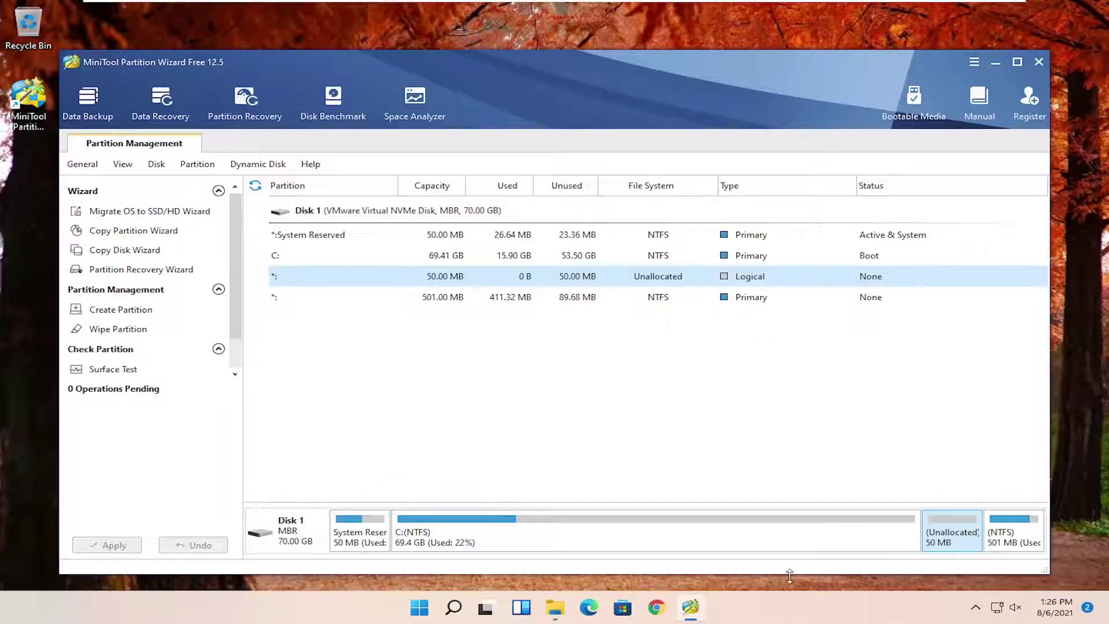
pyautogui.rightClick(951, 533)
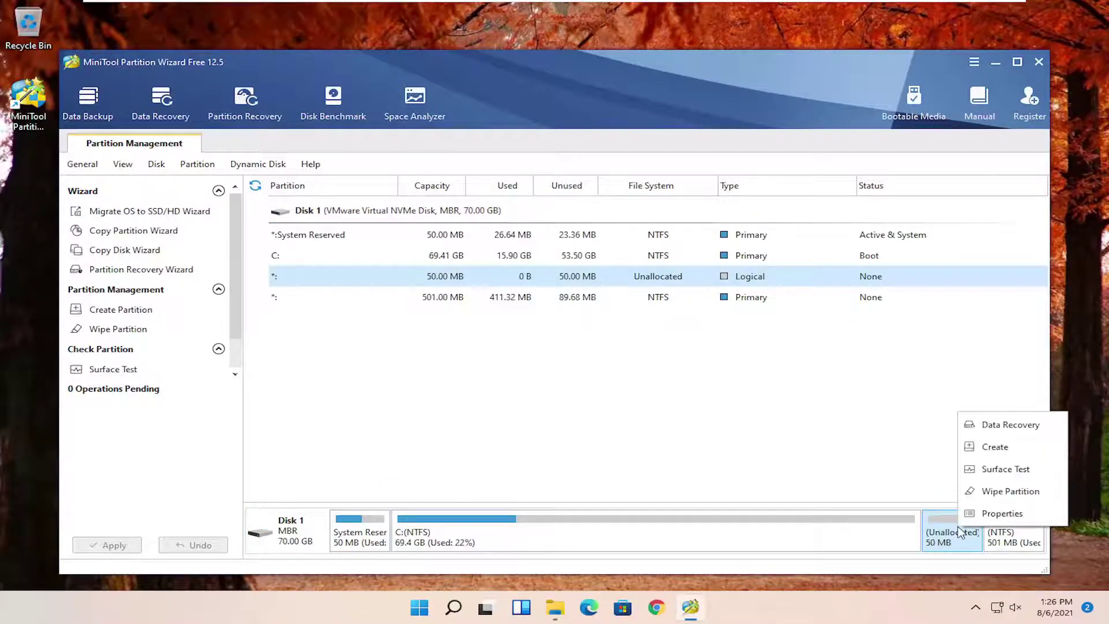
pyautogui.click(980, 457)
pyautogui.write('New Volume')
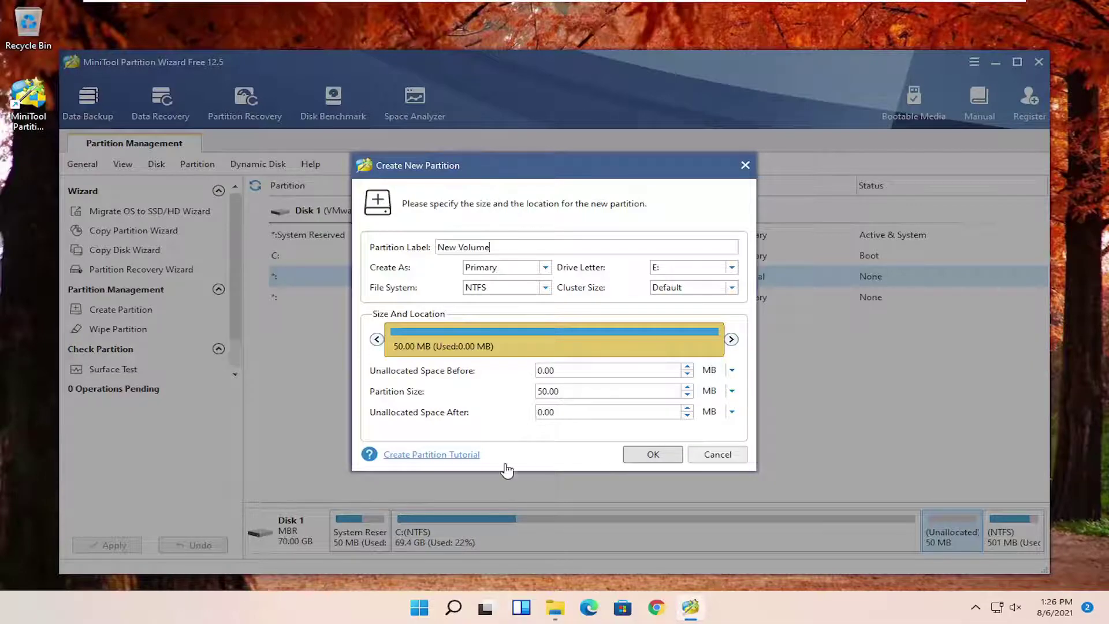
pyautogui.click(653, 454)
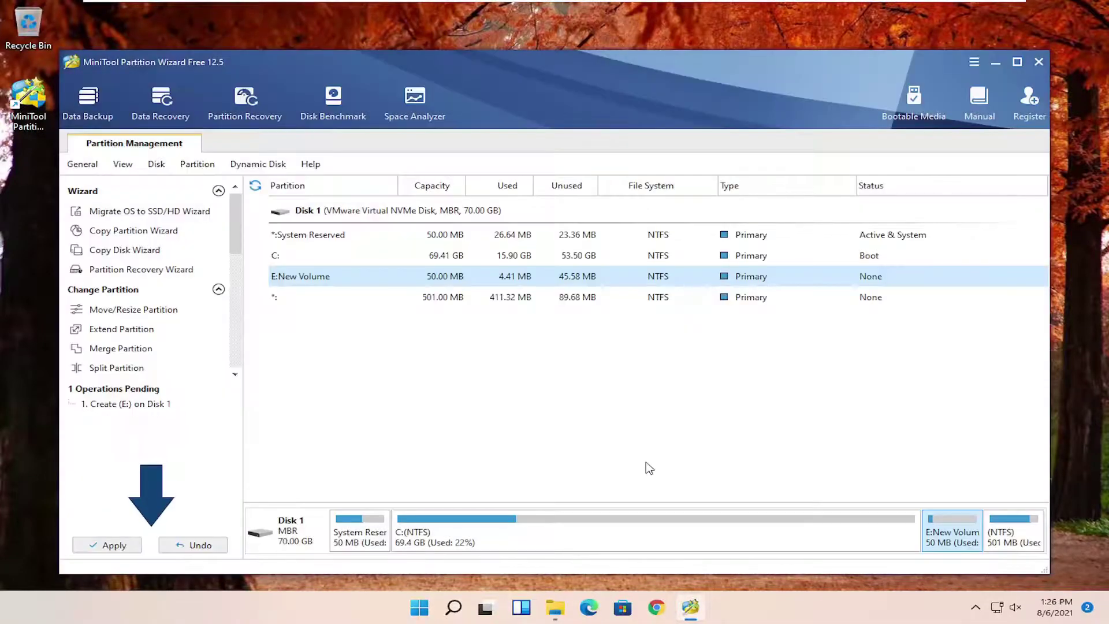
# Step: Apply the pending E: partition creation, acknowledge success, and quit Partition Wizard
pyautogui.click(130, 545)
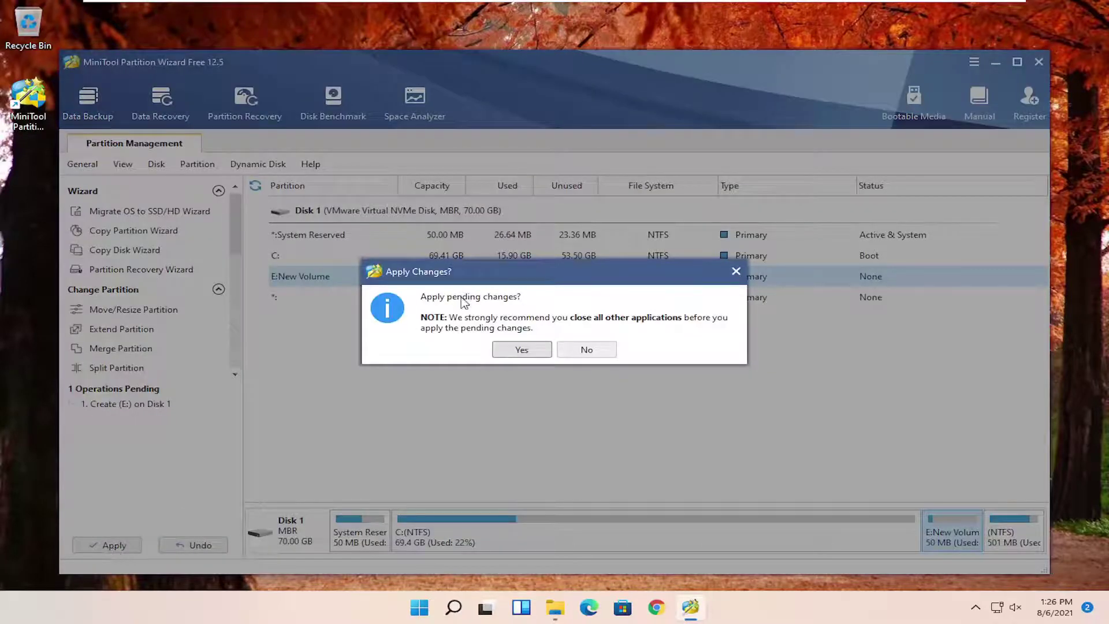
pyautogui.click(520, 349)
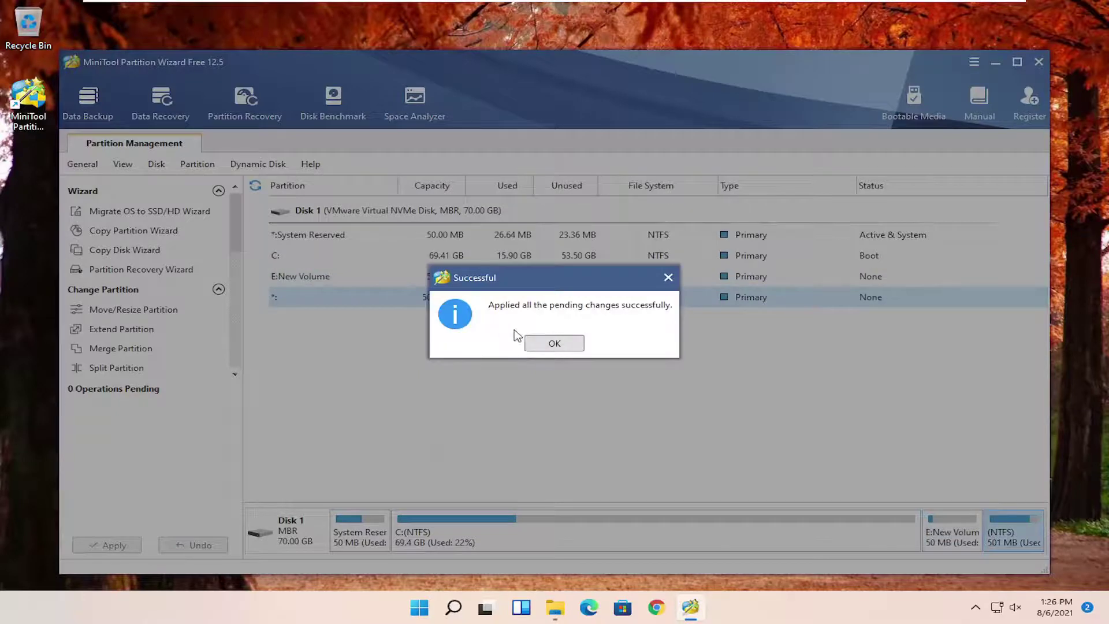
pyautogui.click(555, 345)
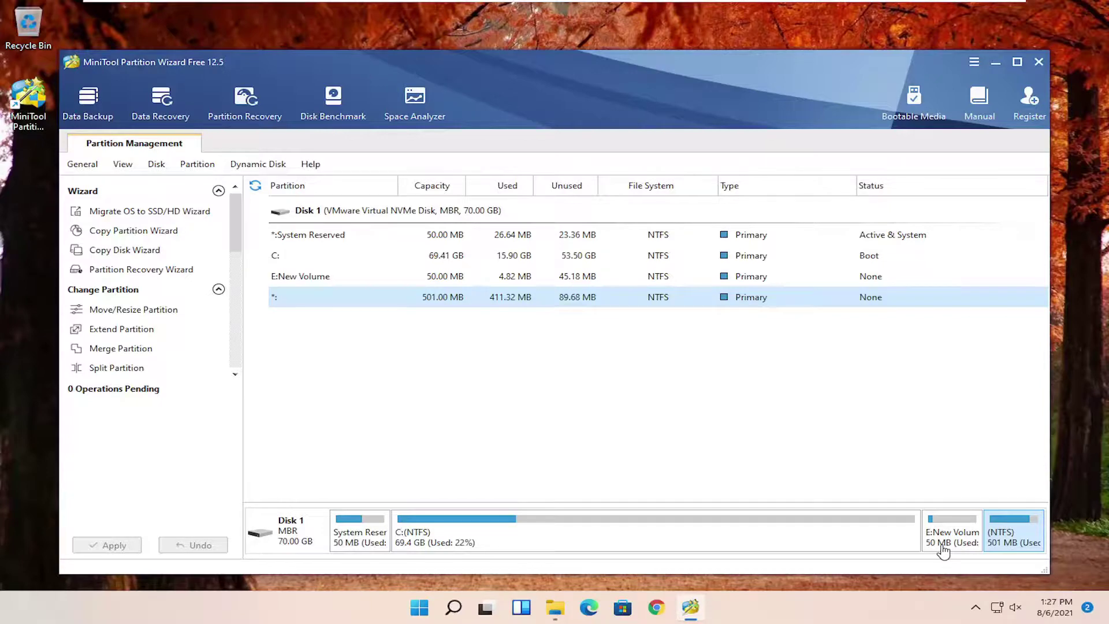
pyautogui.click(1039, 62)
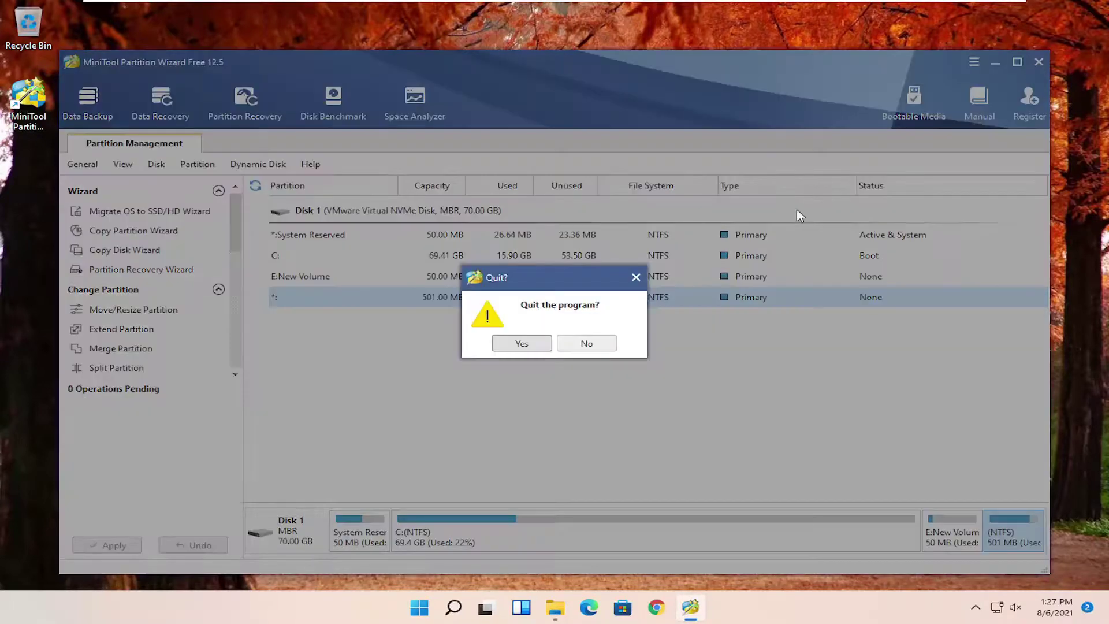
pyautogui.click(522, 343)
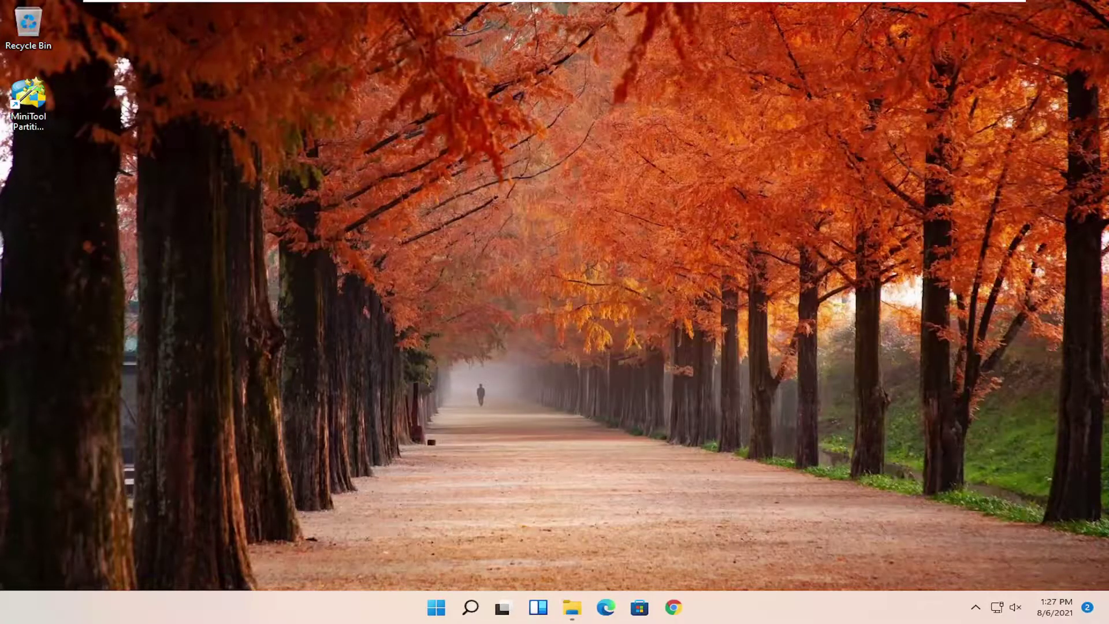